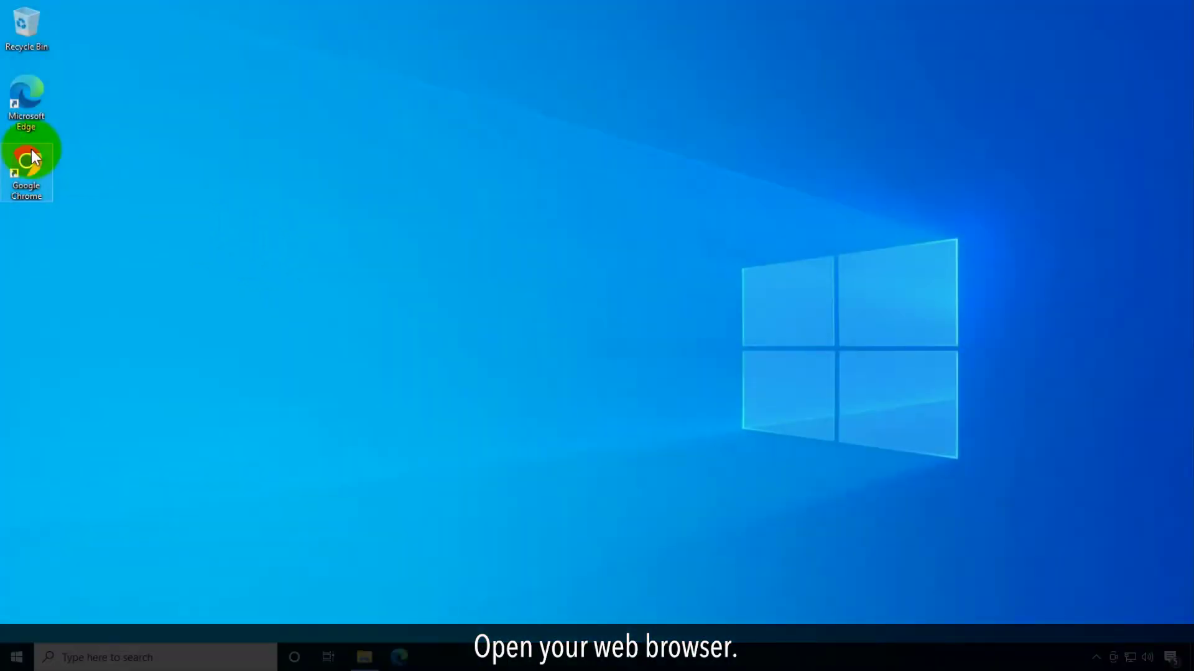
Launch Chrome and load amazon.com from the address bar
double_click(31, 157)
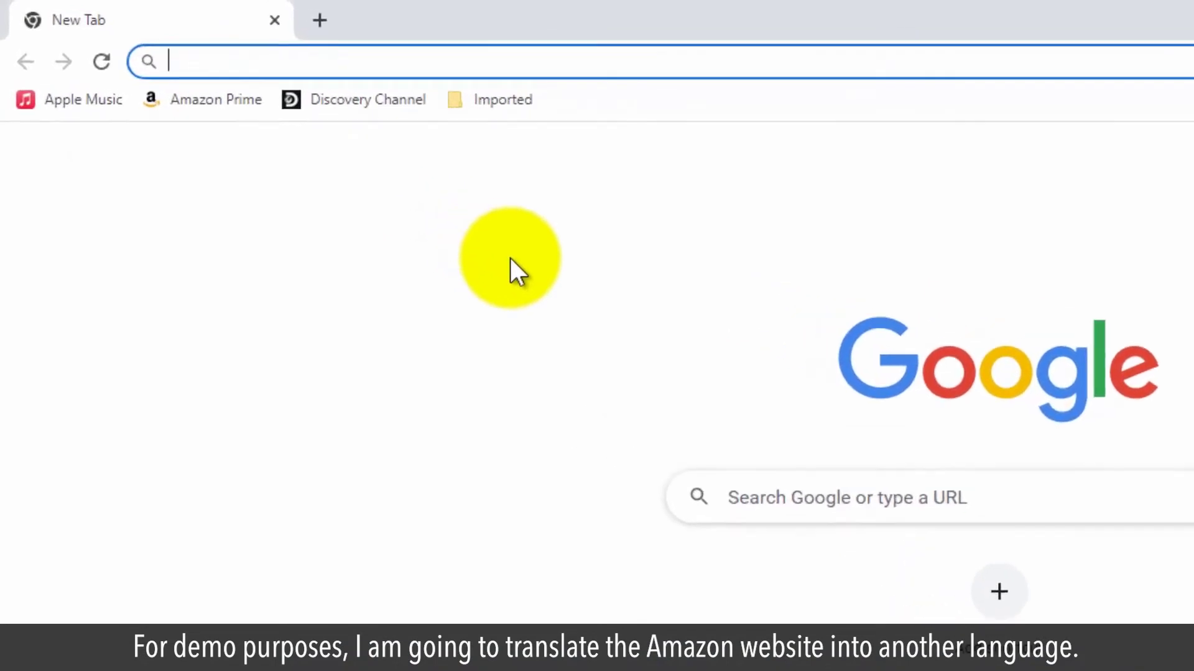
type("amazon.com")
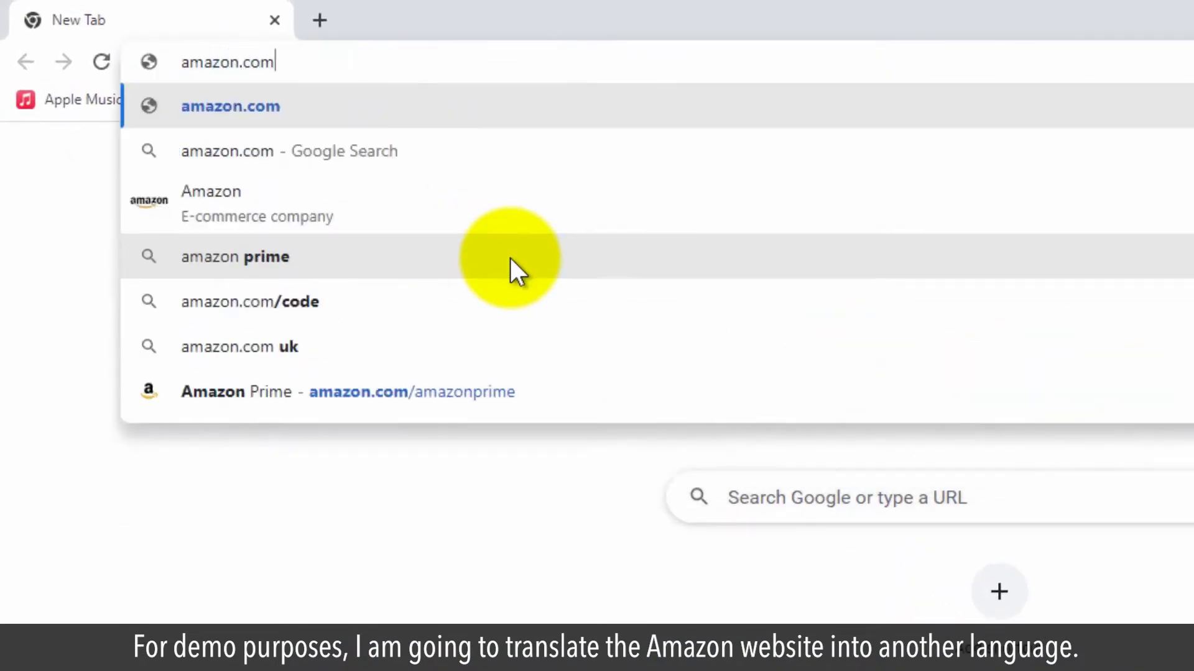
key("Return")
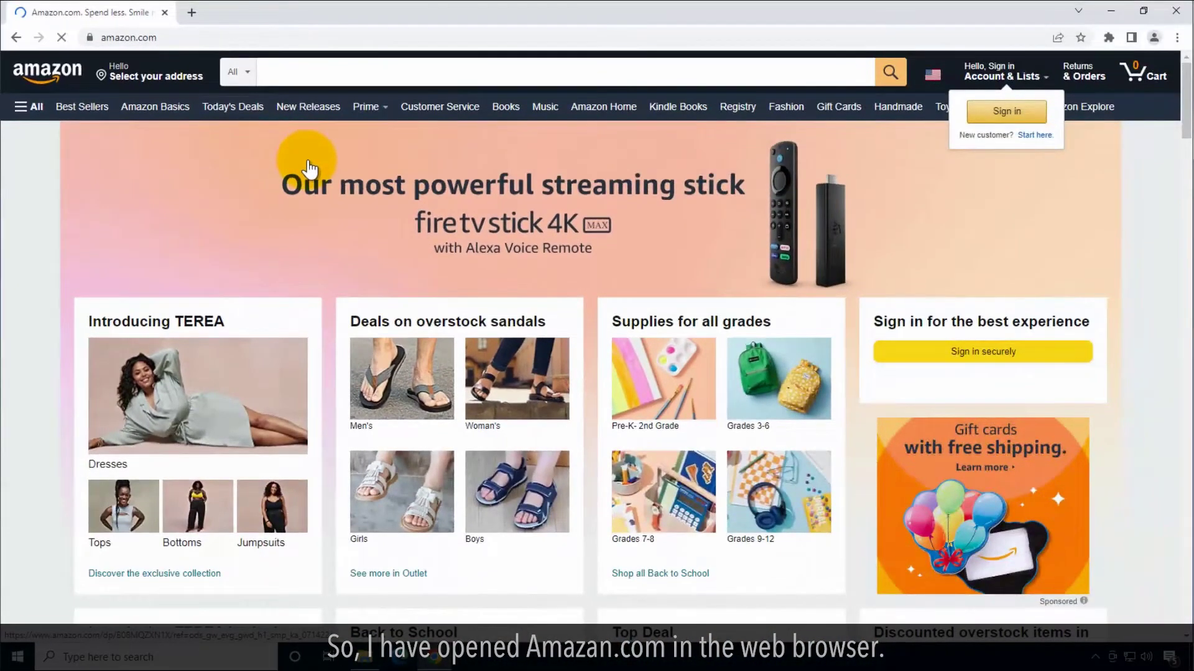
In a fresh tab, show the Google apps panel scrolled to Translate
left_click(190, 11)
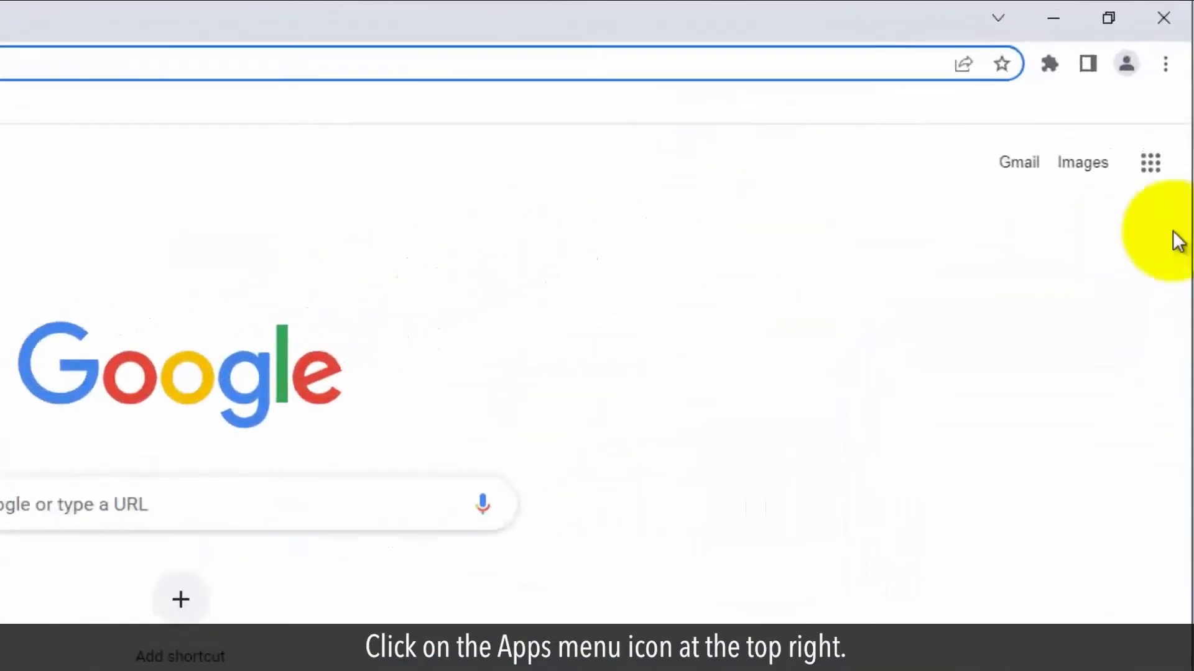
left_click(1154, 192)
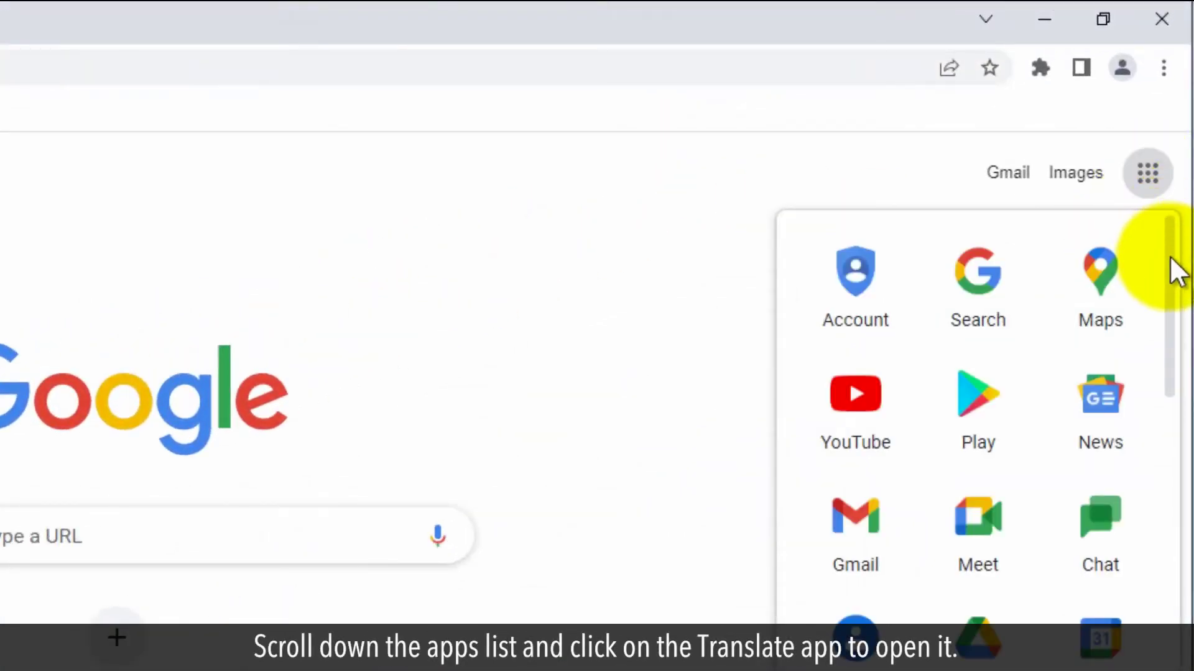
scroll(1175, 299, "down", 1)
scroll(1167, 342, "down", 1)
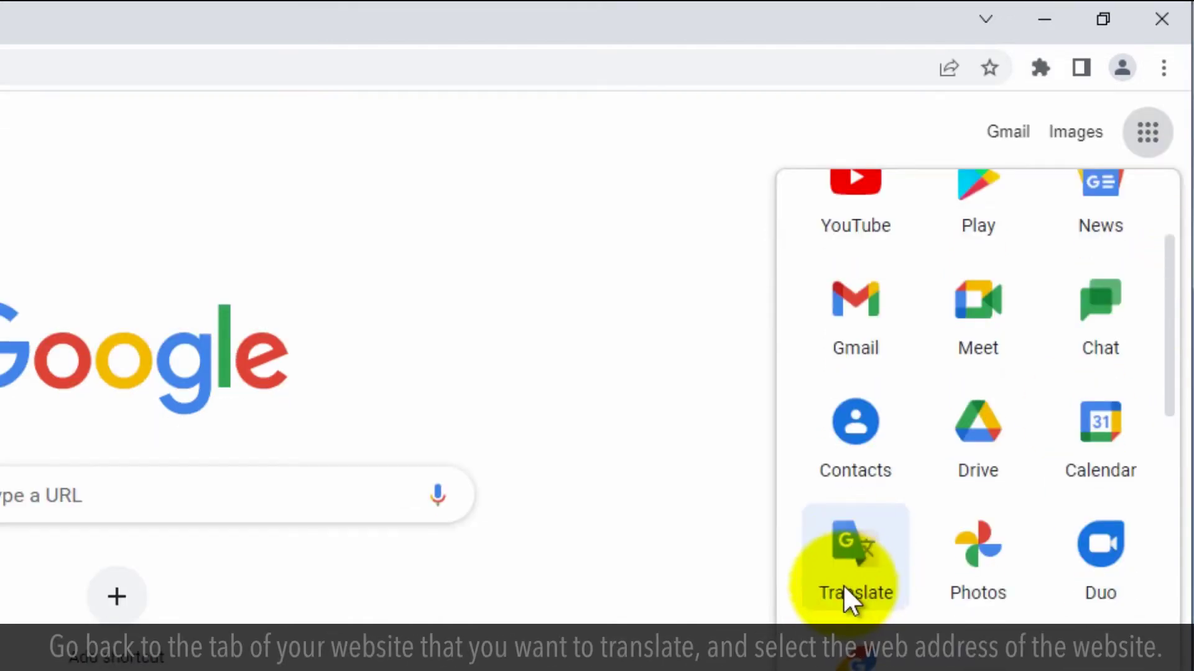
Launch Google Translate, then select the amazon.com address on the Amazon tab for copying
left_click(847, 583)
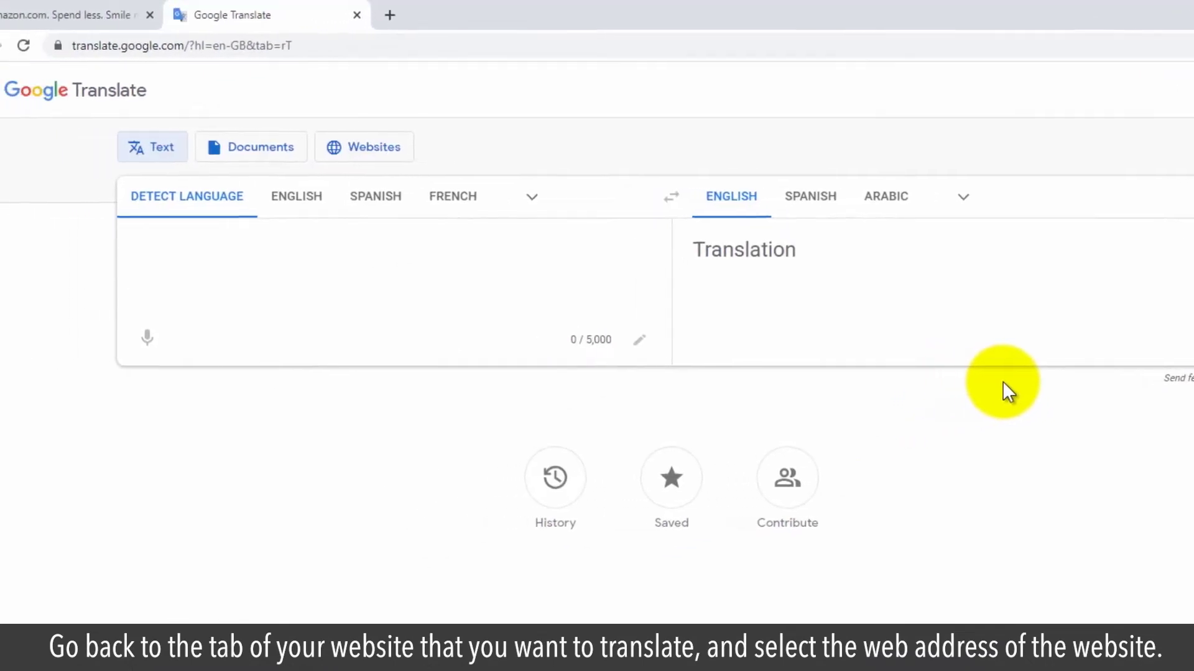
left_click(159, 16)
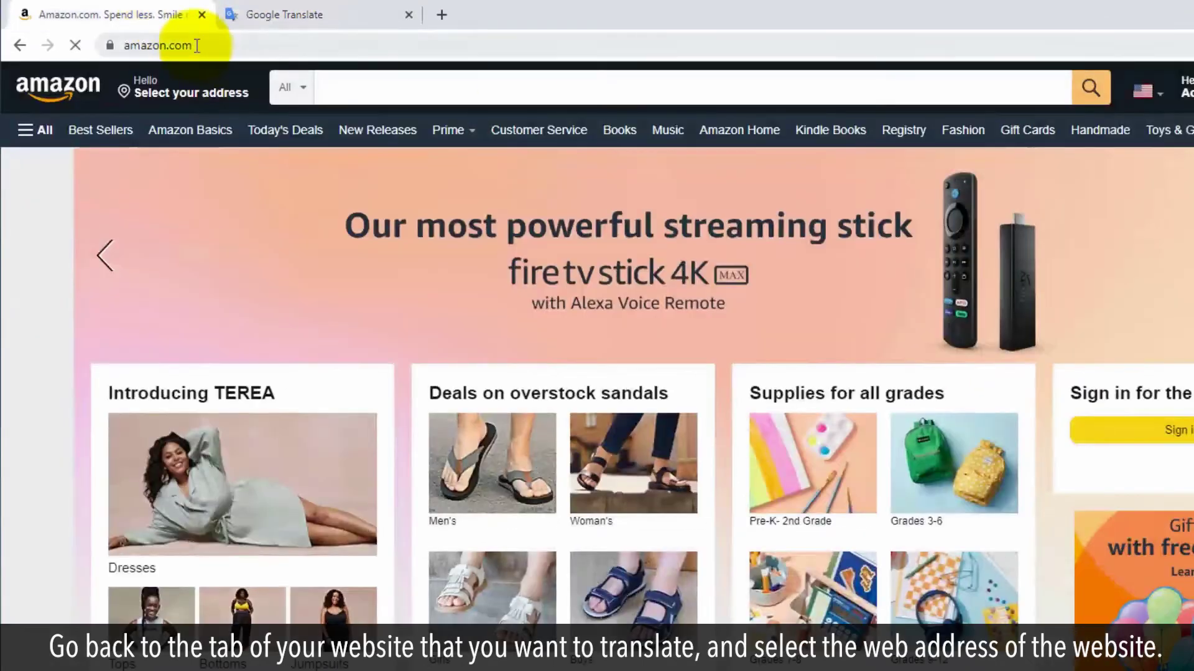
left_click(158, 47)
right_click(164, 47)
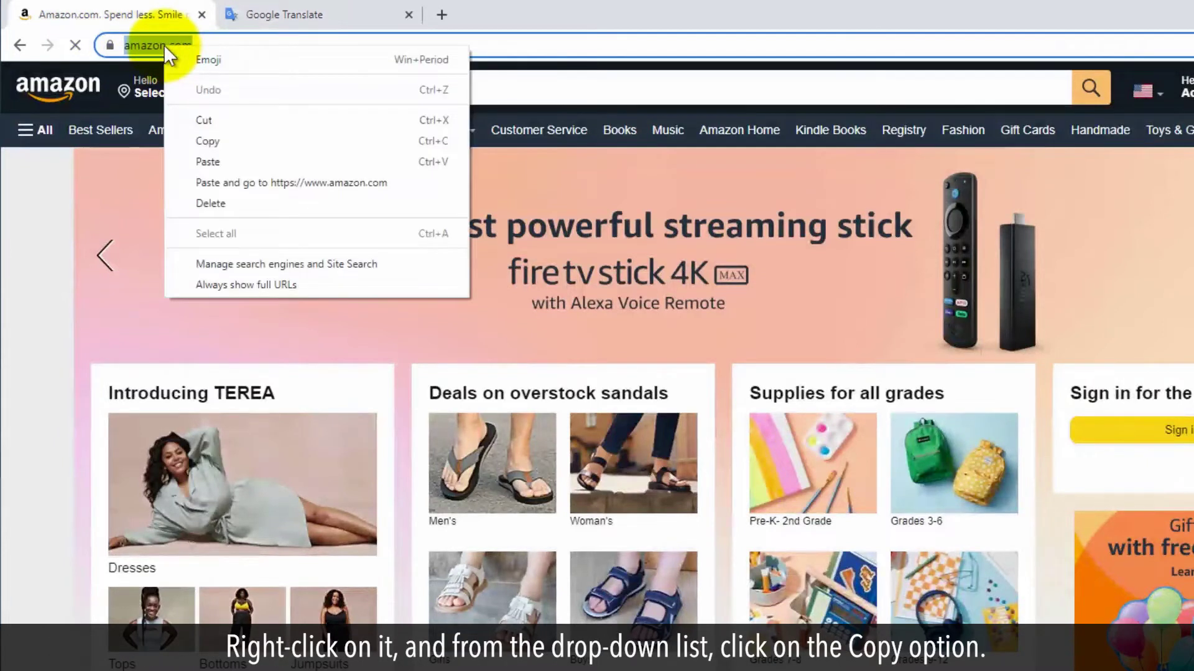
Copy amazon.com, paste it into Google Translate and choose Spanish as the target language
left_click(210, 142)
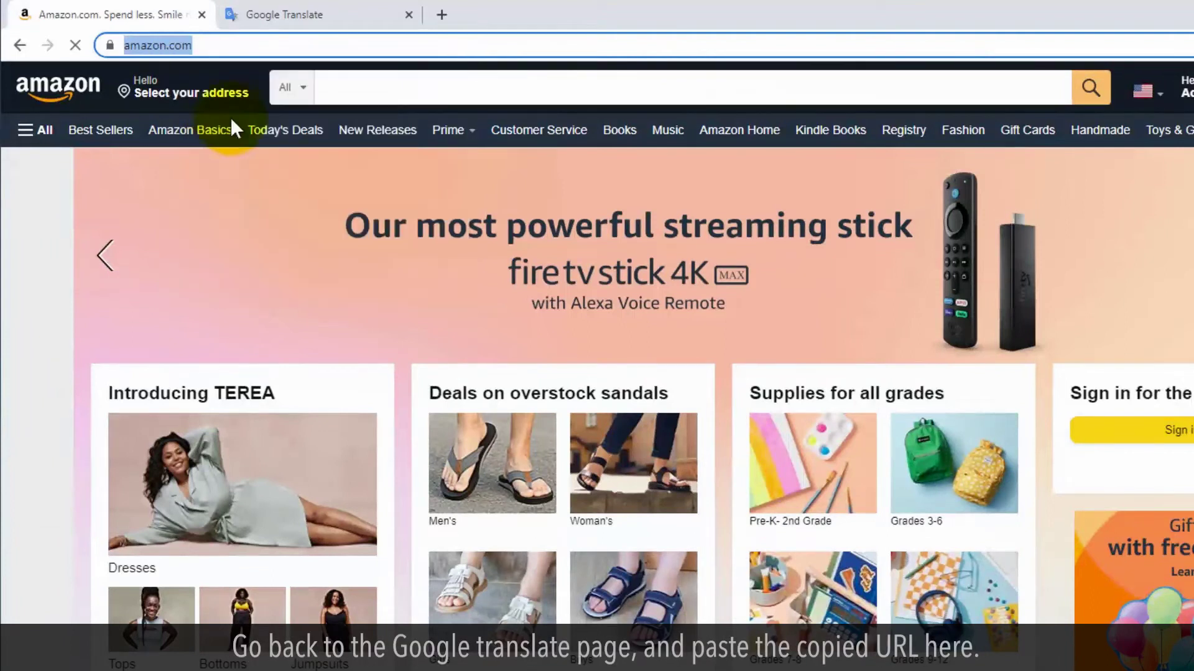
left_click(294, 18)
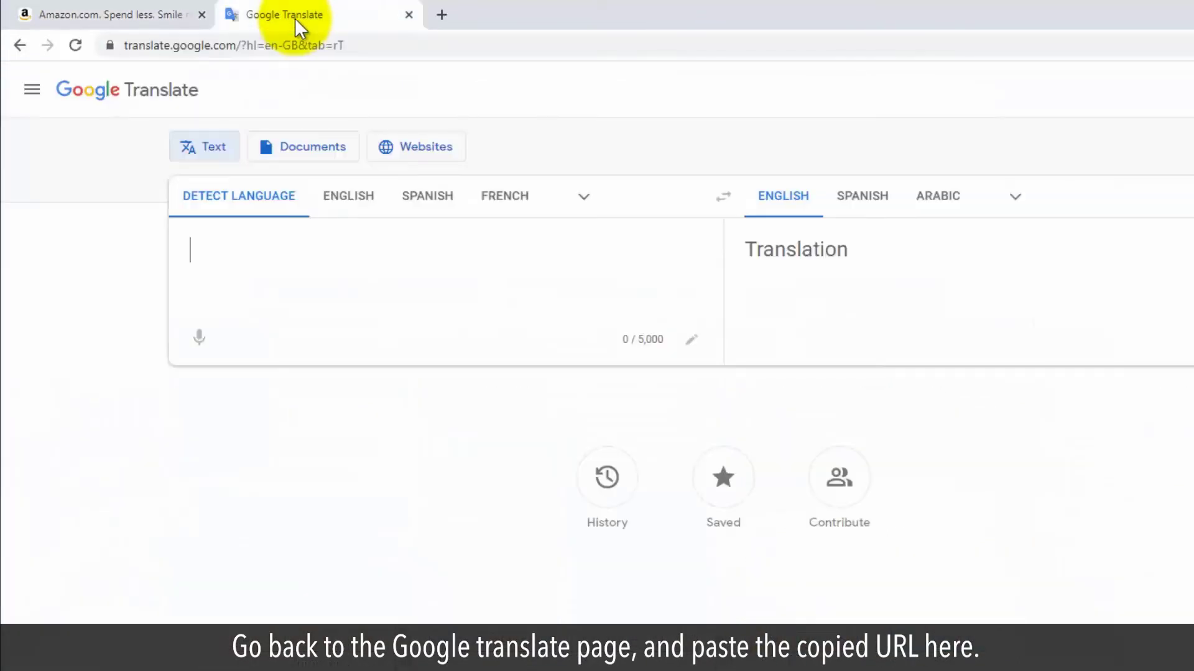
right_click(299, 235)
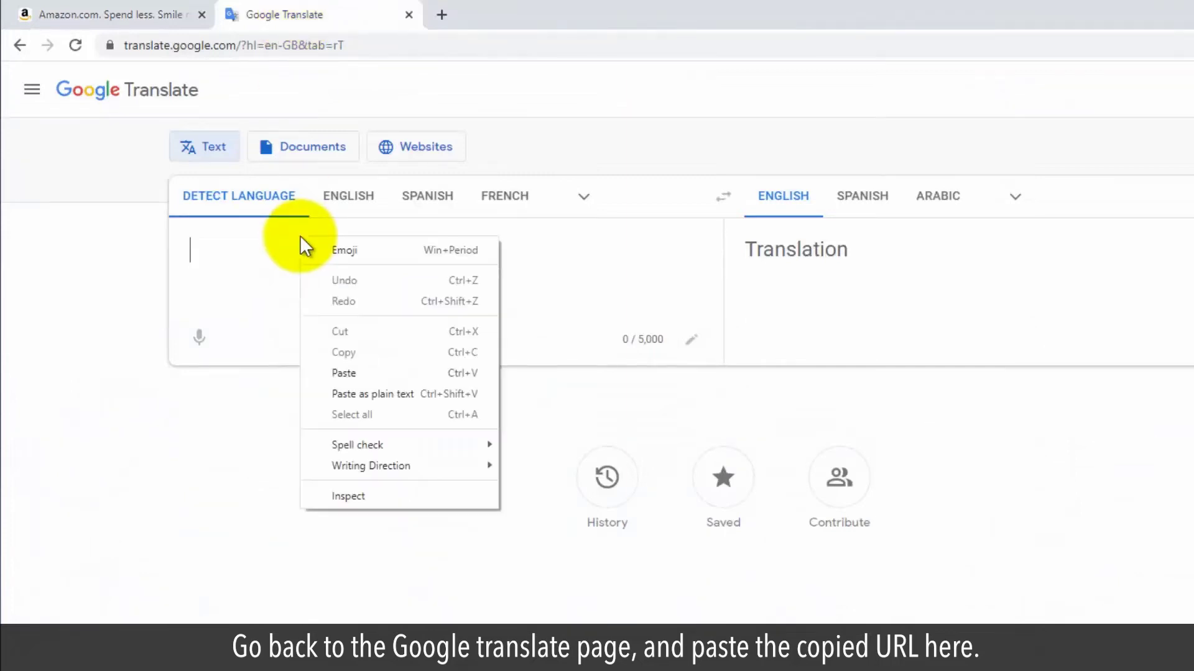
left_click(355, 372)
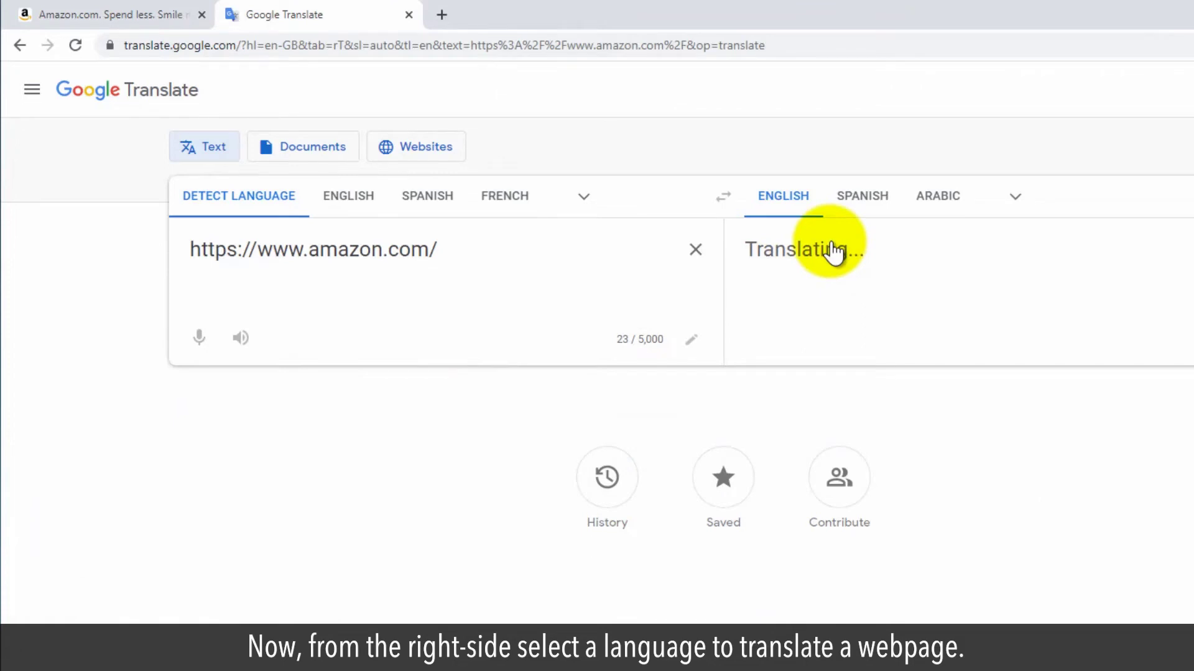
left_click(877, 205)
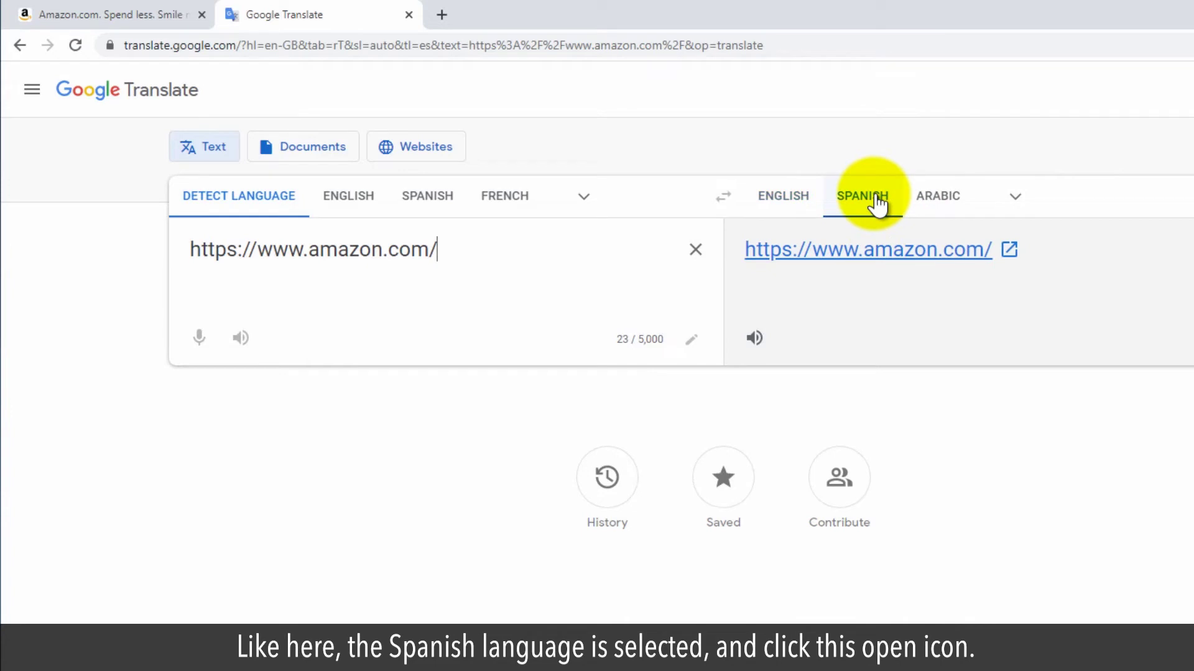
Follow the translated link to view Amazon.com in Spanish in a new tab
left_click(1009, 251)
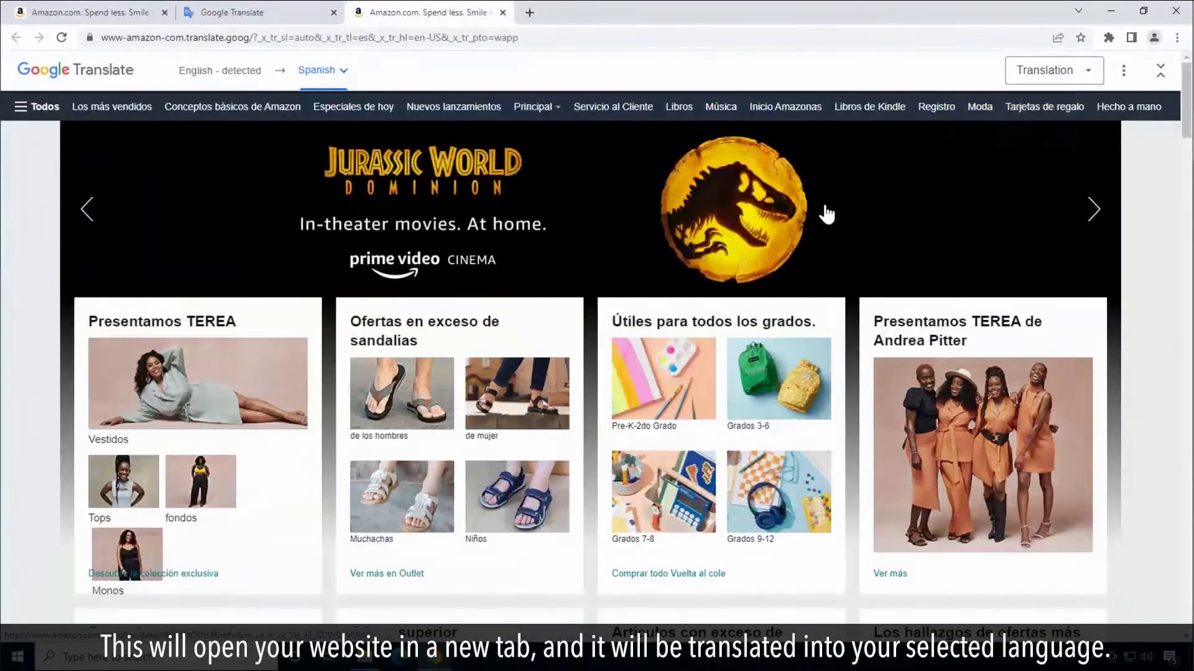
scroll(825, 214, "down", 2)
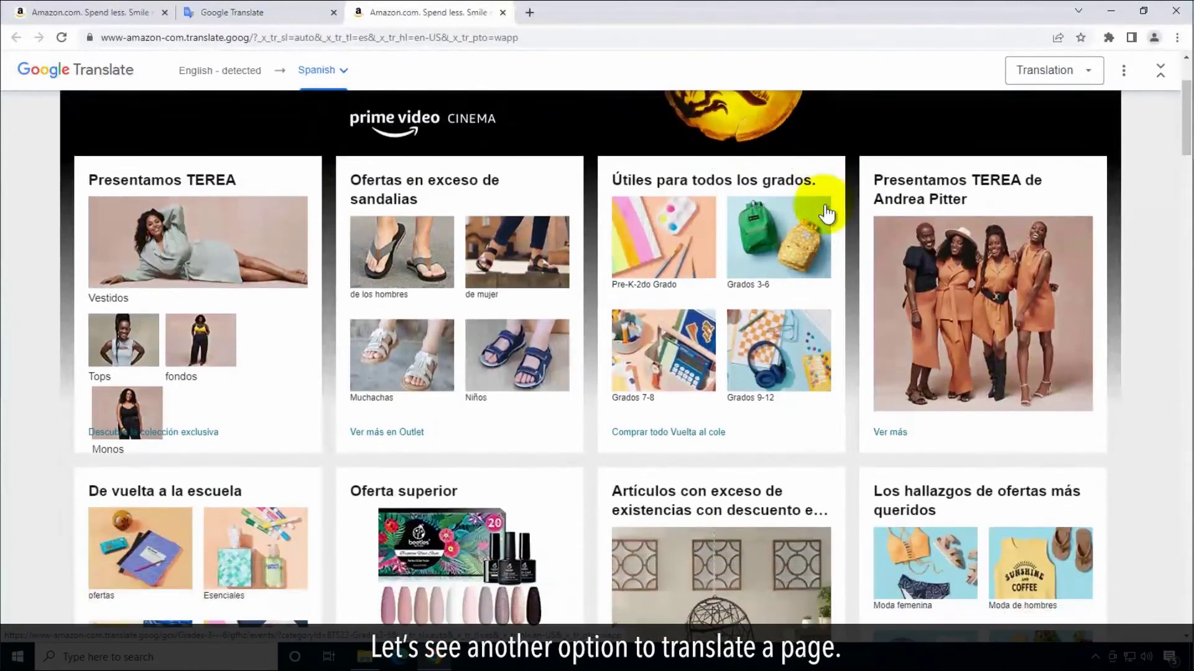
scroll(825, 213, "down", 2)
scroll(825, 214, "down", 2)
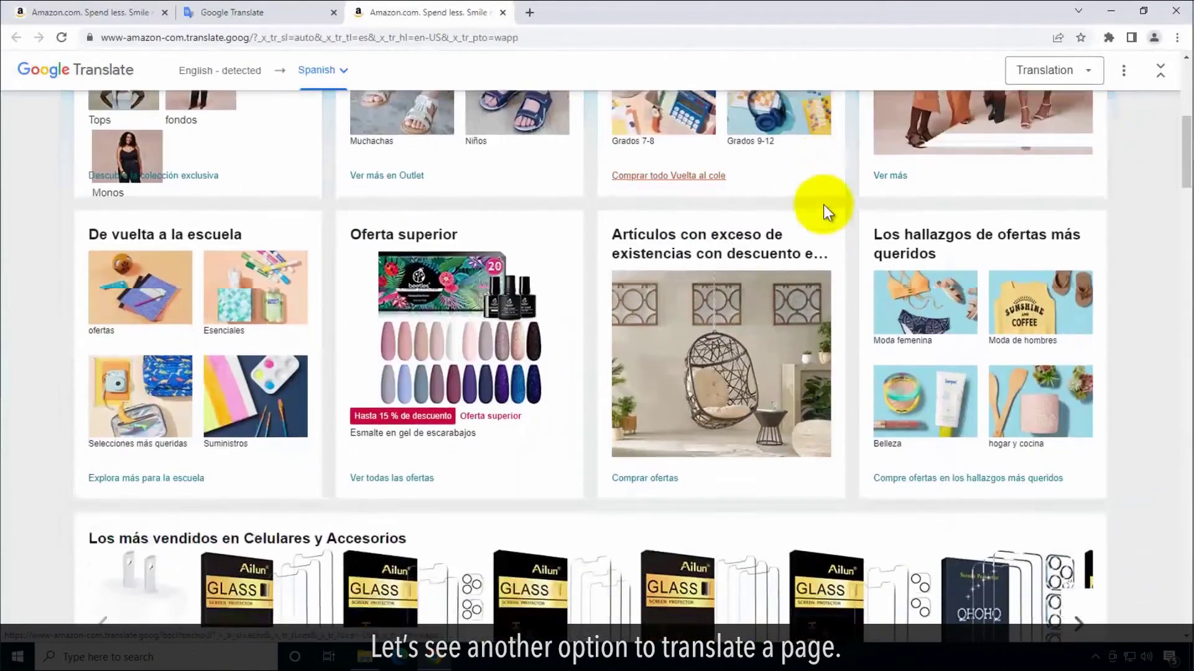
scroll(837, 216, "down", 3)
scroll(836, 215, "down", 1)
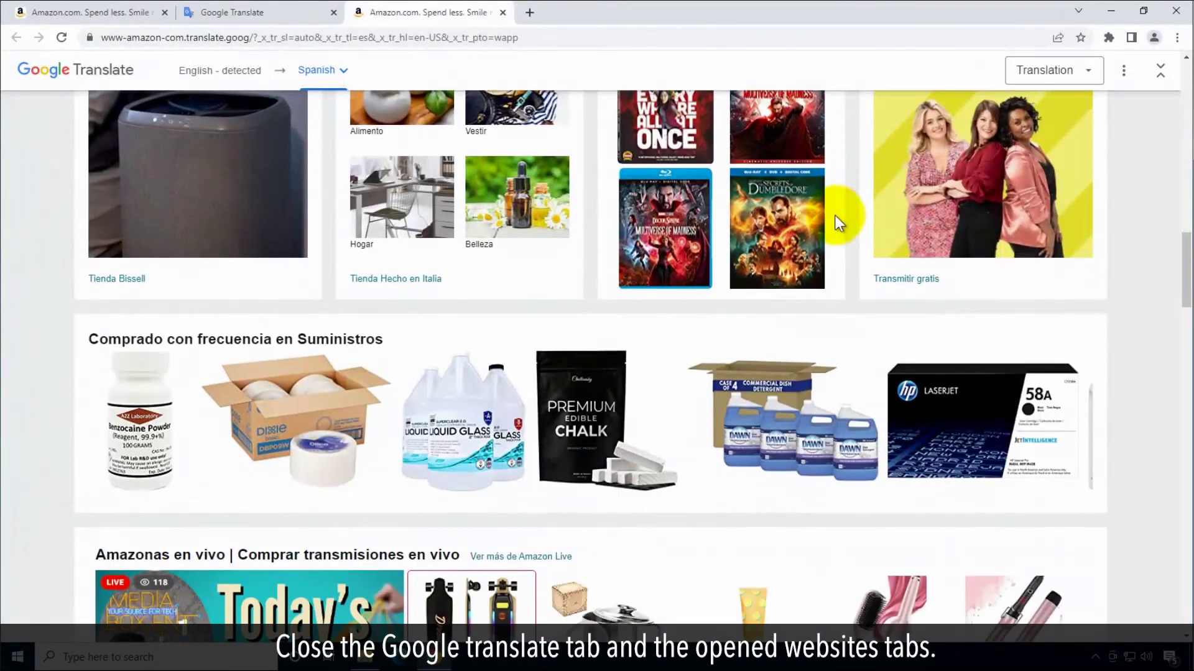
Close the Spanish Amazon and Google Translate tabs, leaving the Arabic Media site
left_click(503, 12)
left_click(334, 12)
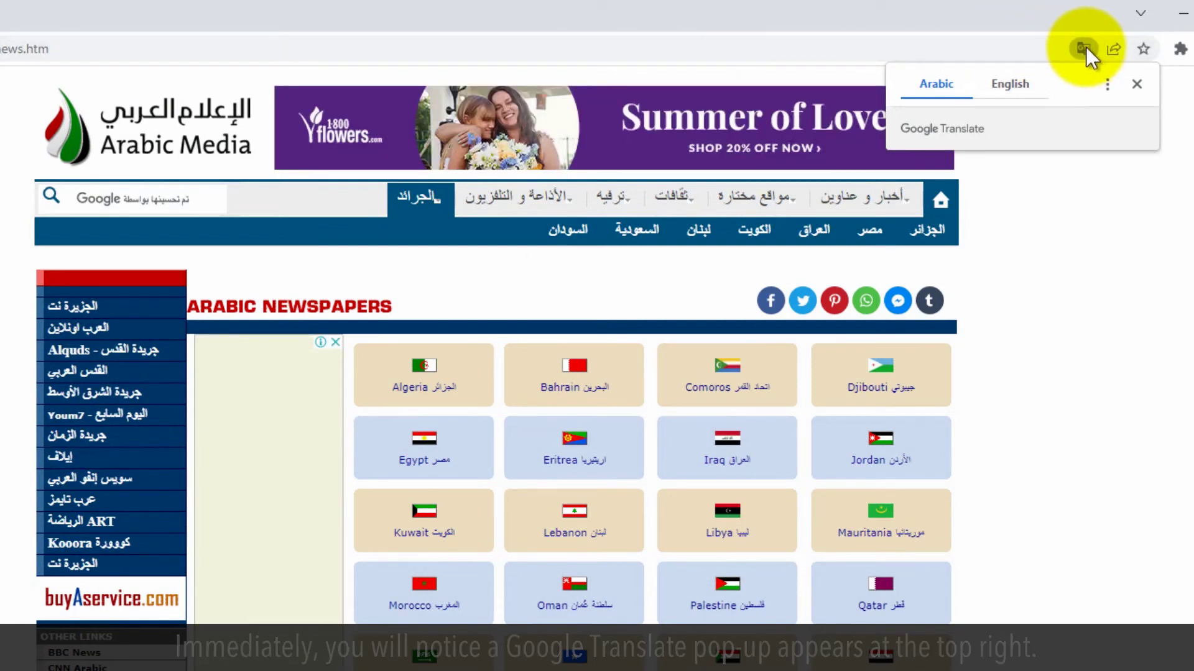
Translate the Arabic Media page to English, revert to Arabic to compare, then back to English
left_click(1015, 86)
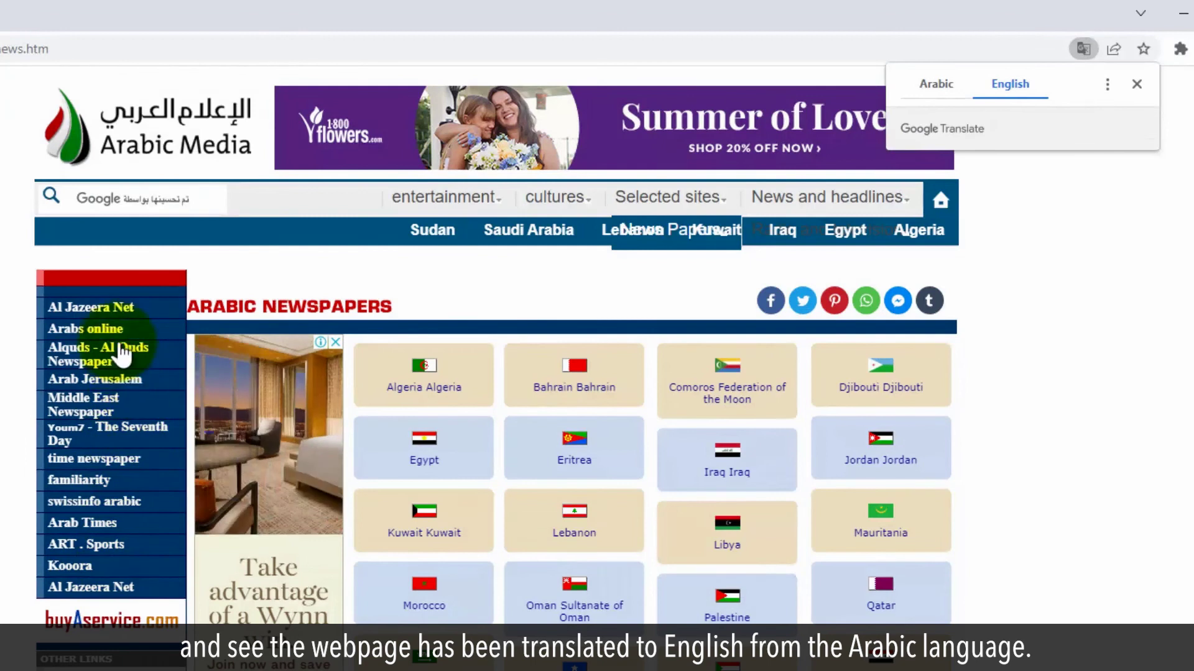
left_click(937, 89)
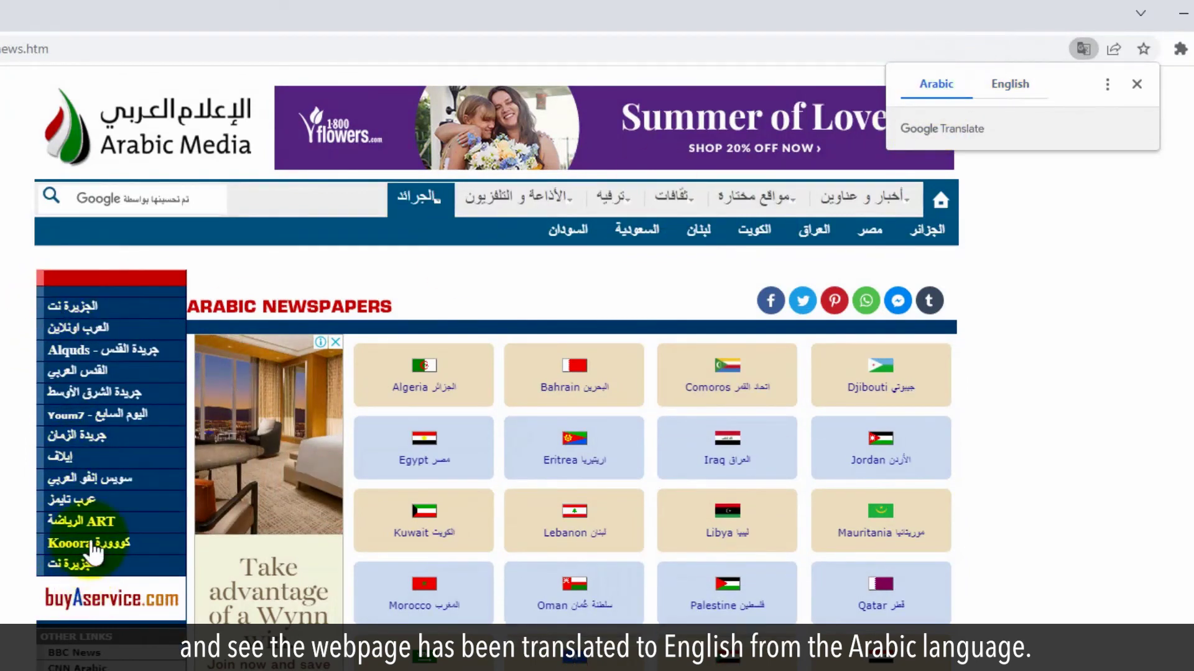
left_click(1007, 86)
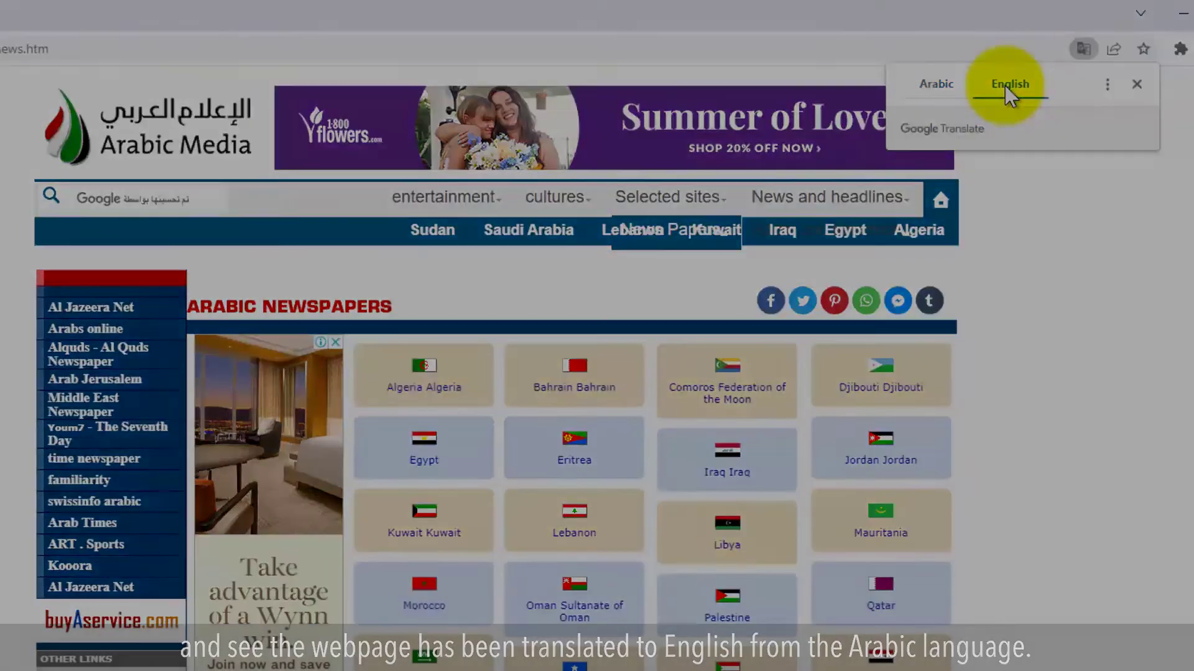